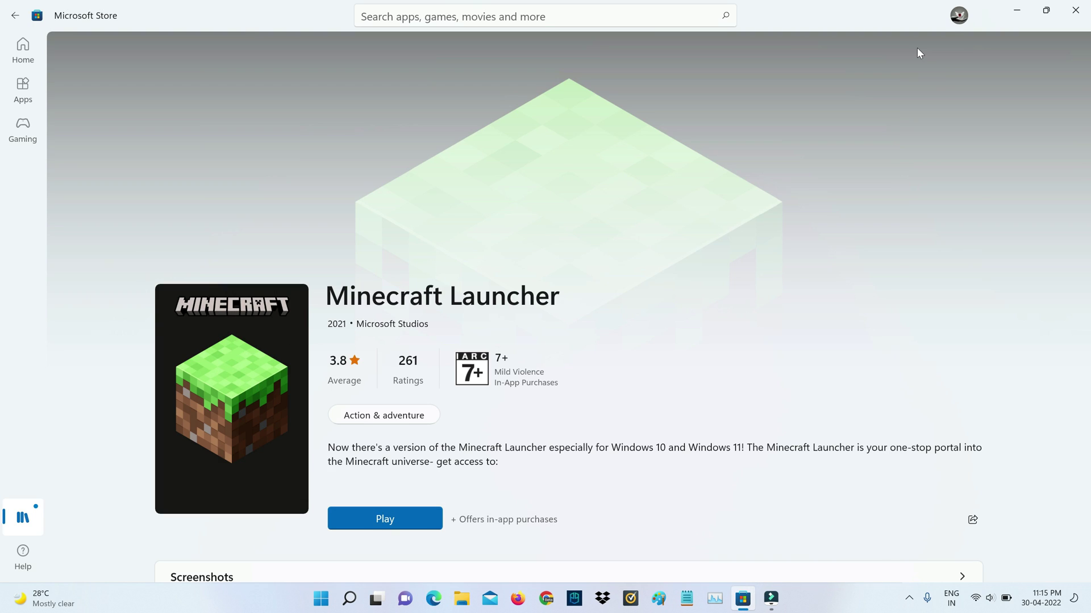
Sign out of the Microsoft Store account and close the Store window
left_click(958, 17)
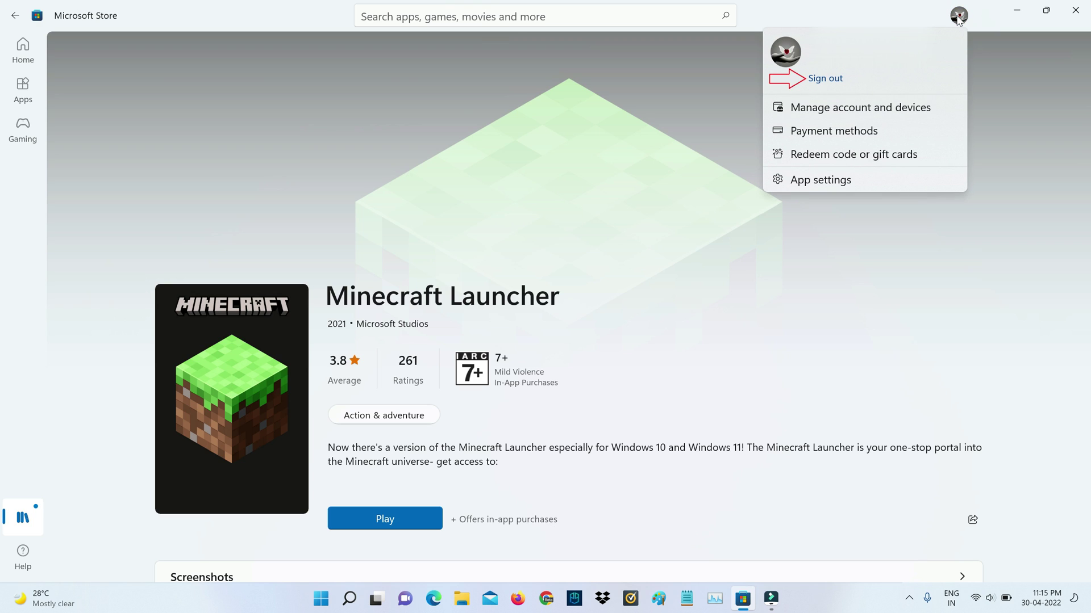
left_click(831, 79)
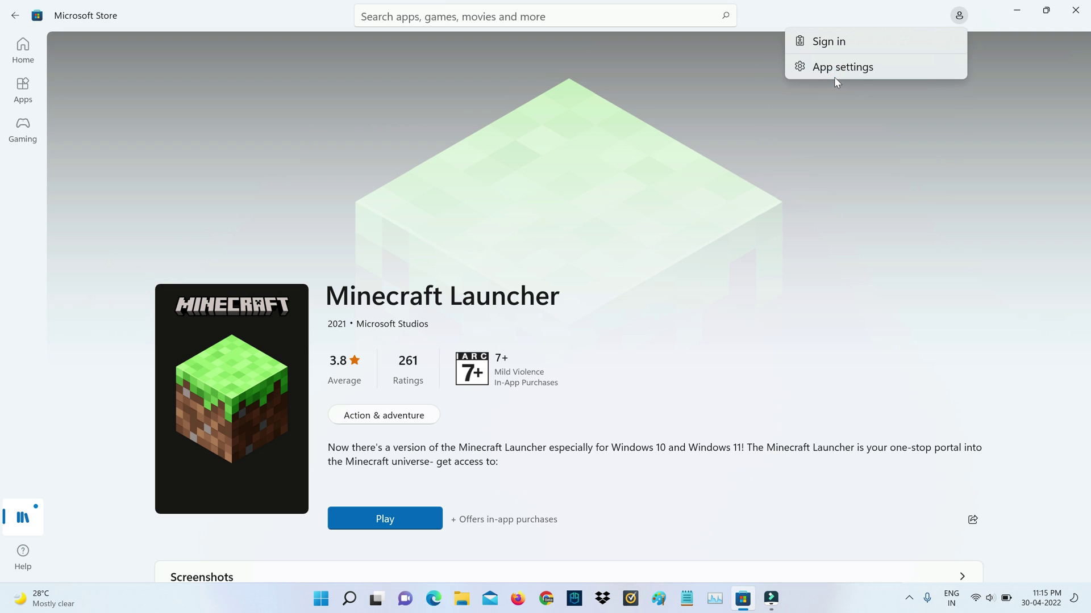
left_click(1075, 11)
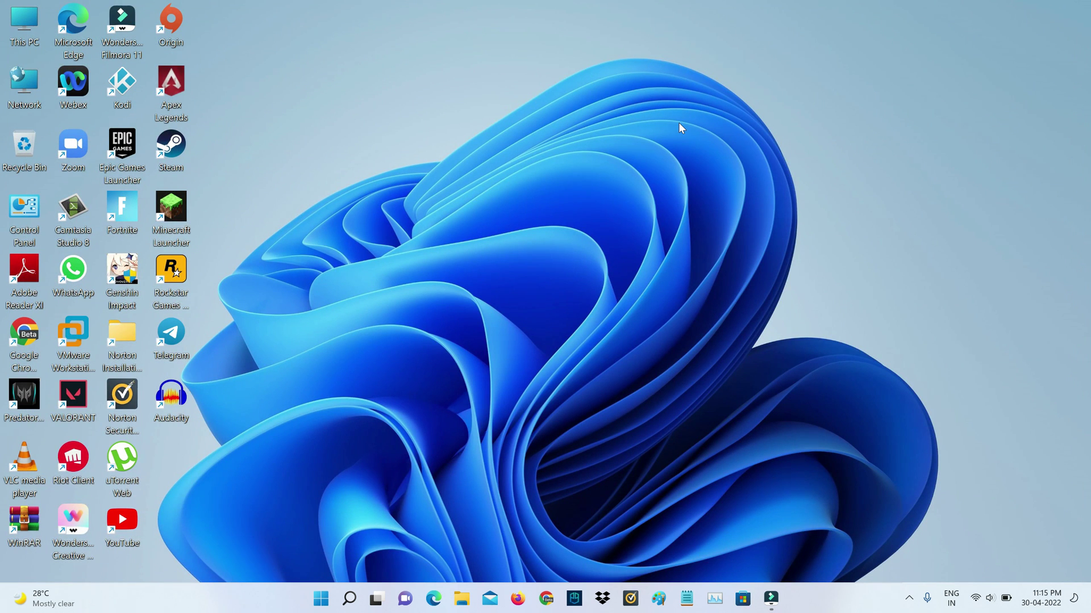
Open the installed apps list under Apps in Windows Settings
key("super")
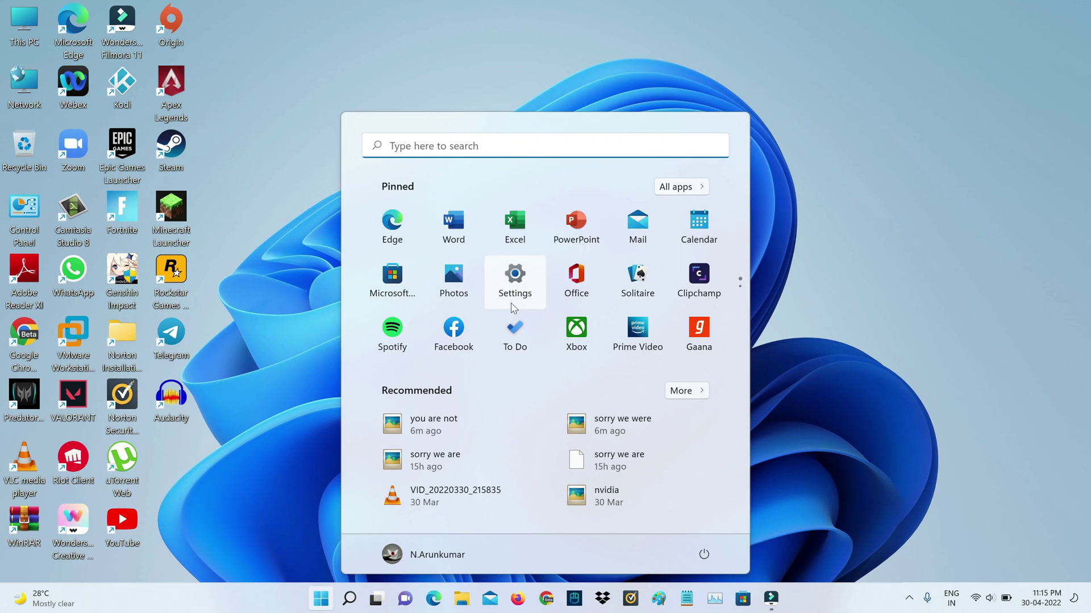
left_click(513, 286)
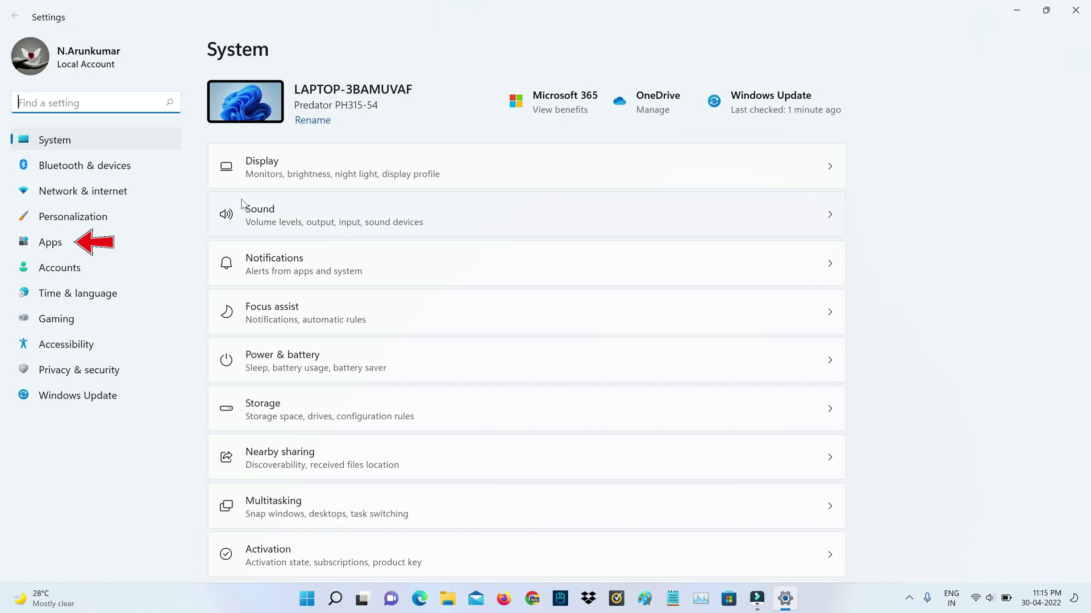
left_click(53, 243)
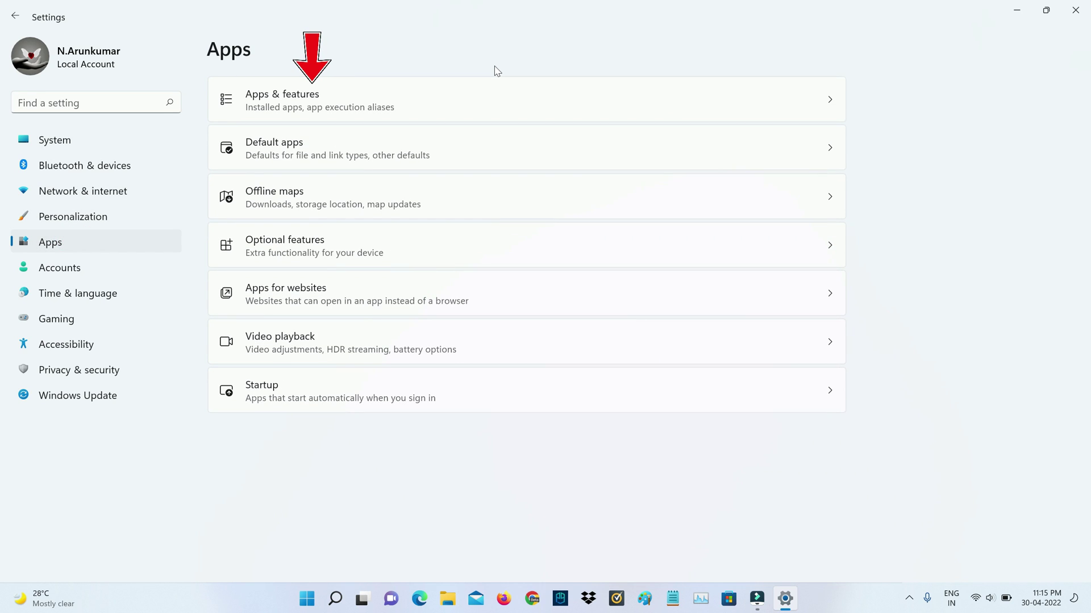
left_click(452, 103)
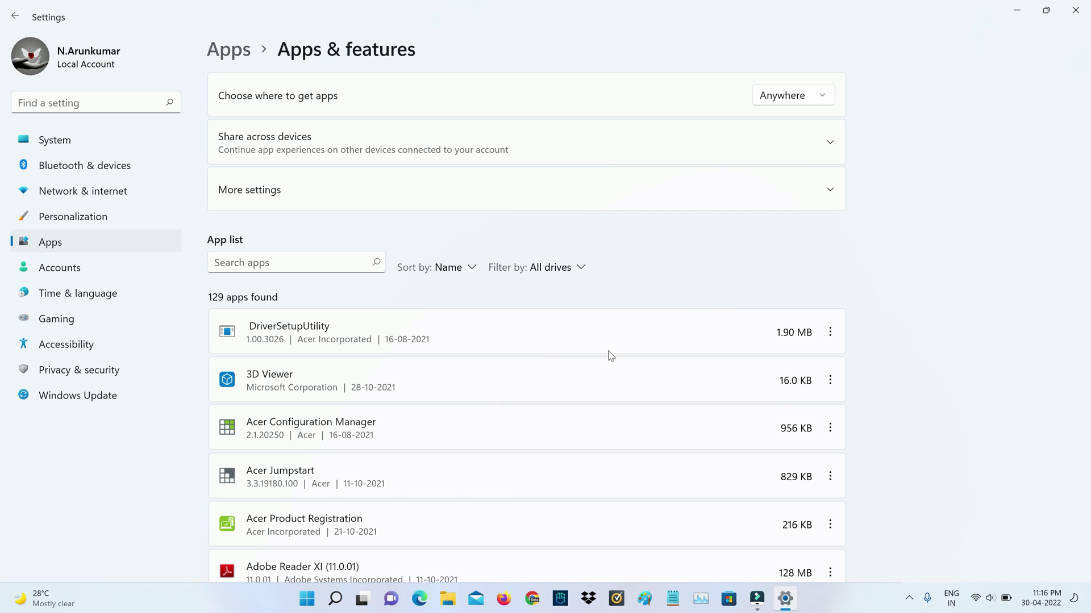
scroll(609, 355, "down", 10)
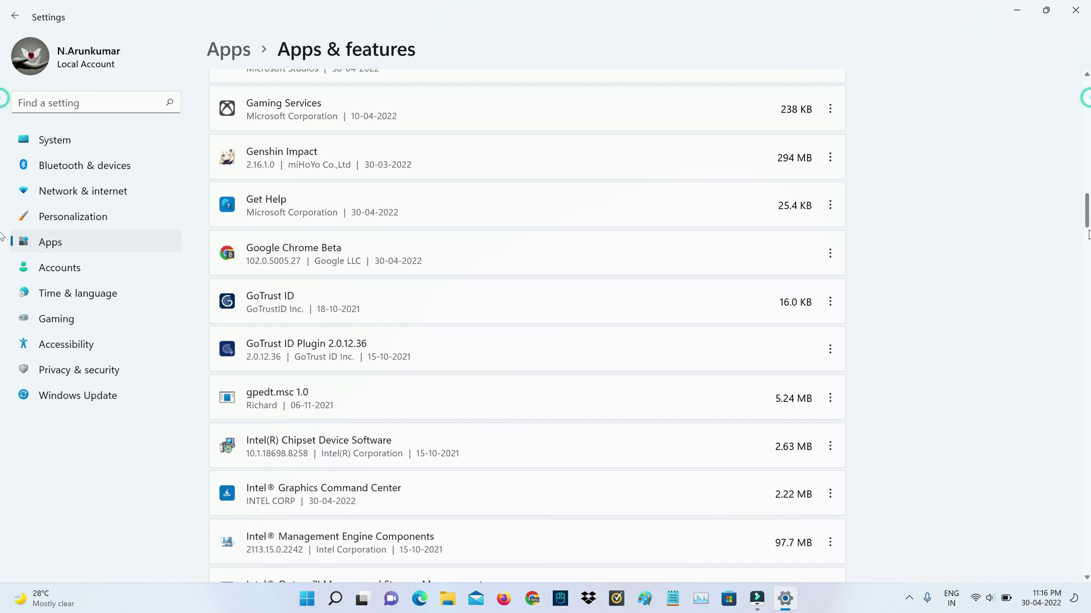
scroll(609, 355, "down", 5)
scroll(800, 344, "down", 6)
scroll(800, 344, "down", 4)
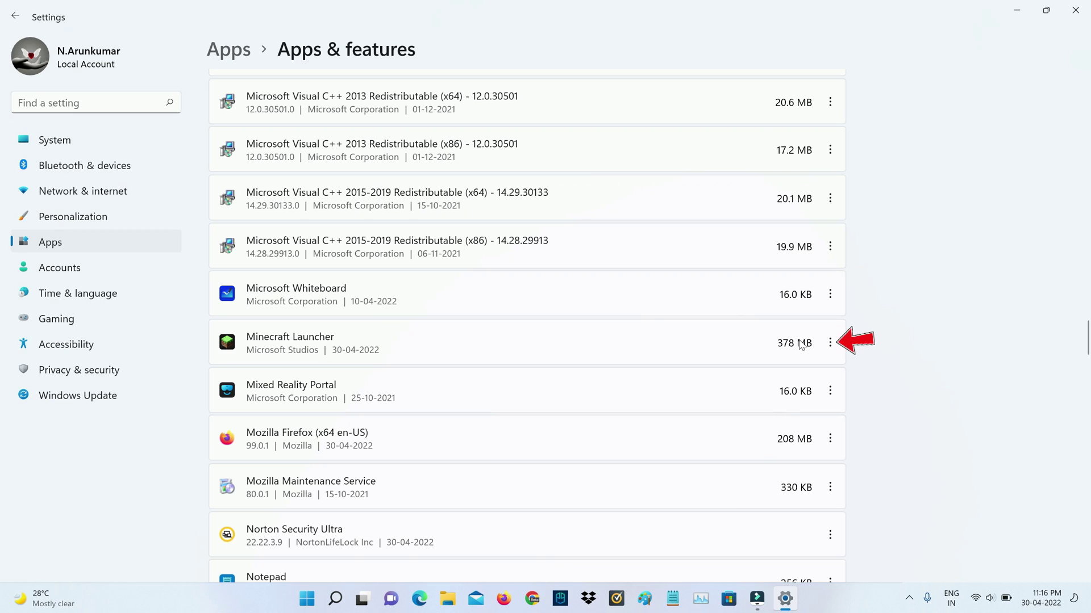
Uninstall Minecraft Launcher from its options menu and confirm the removal
left_click(830, 343)
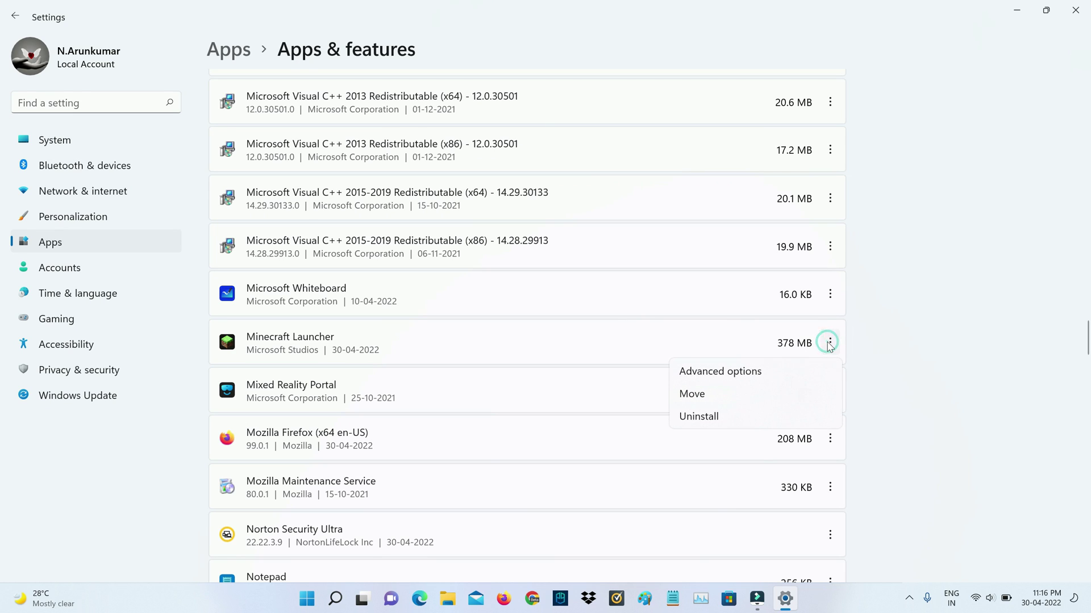
left_click(758, 416)
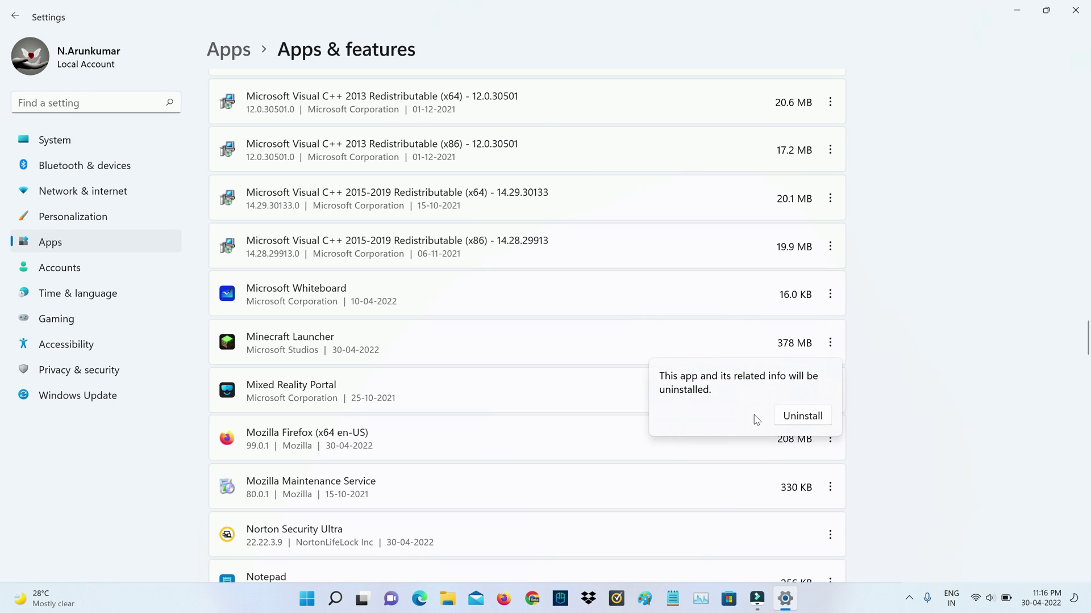
left_click(807, 417)
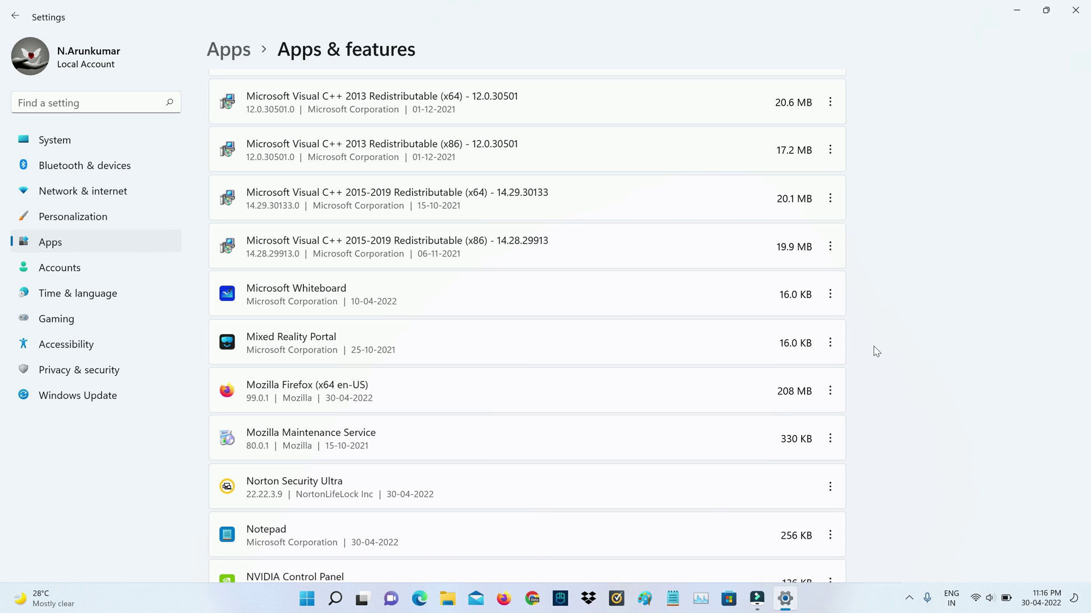
Close Settings and open the %temp% folder from the Run box
left_click(1075, 10)
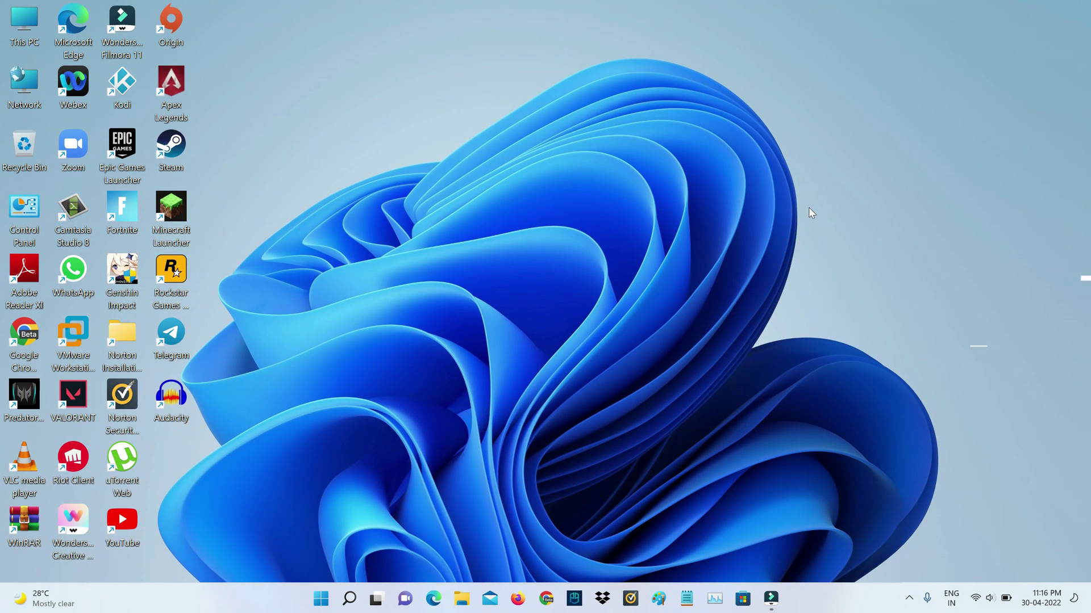
key("super+r")
type("%temp%")
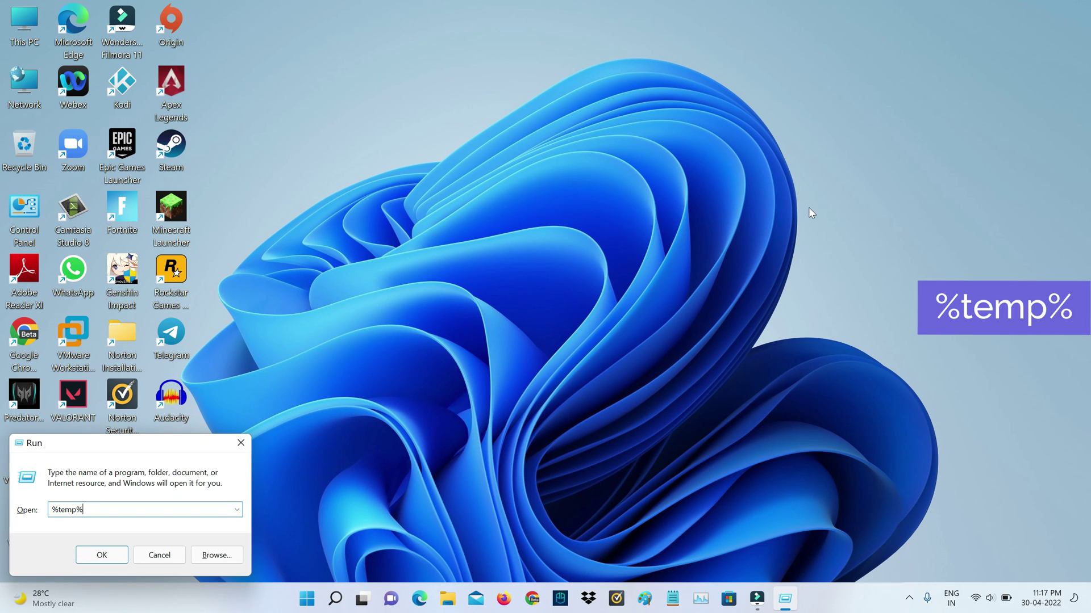
key("Return")
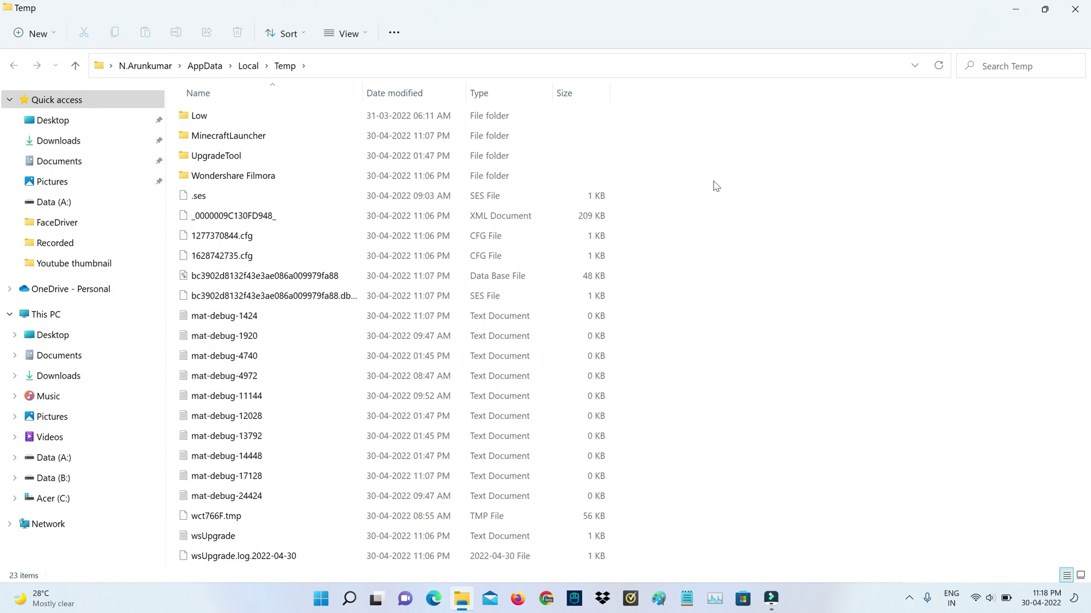
Delete everything in Temp, retry the in-use folder, and close Explorer
key("ctrl+a")
key("Delete")
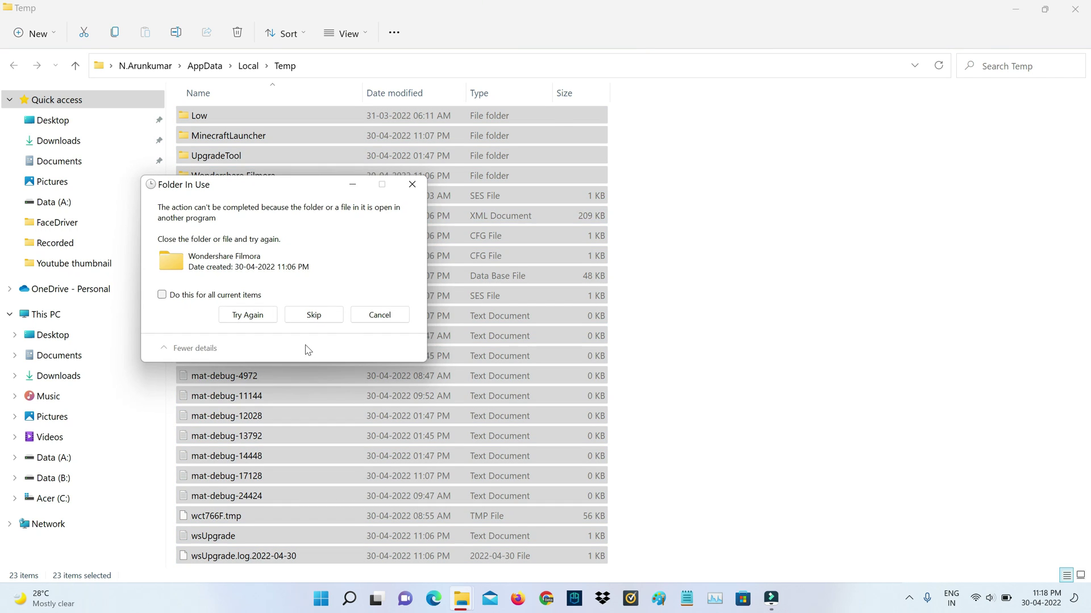
left_click(254, 315)
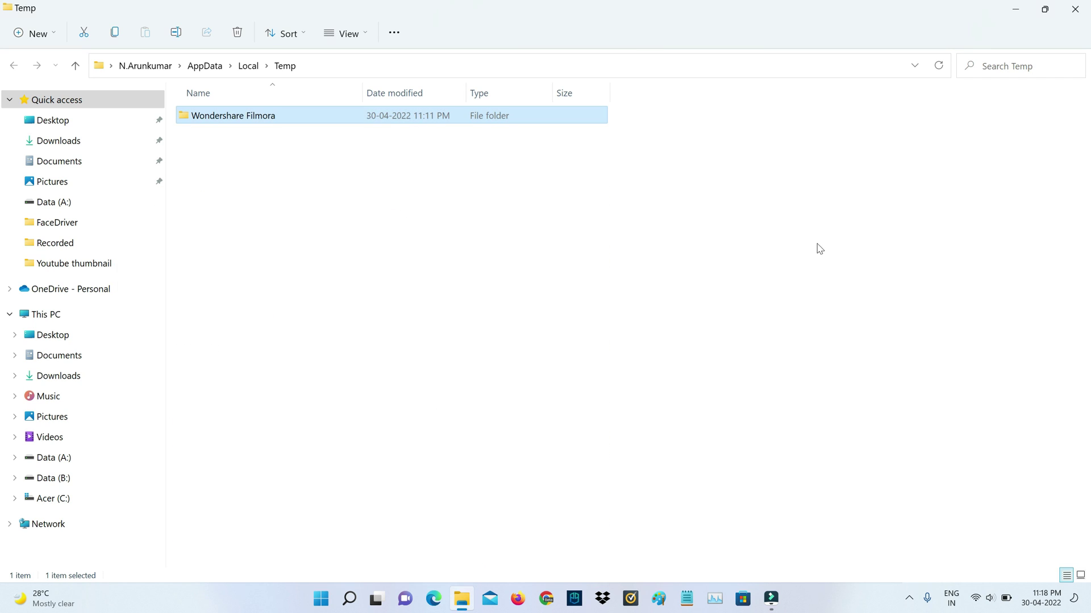
left_click(1075, 8)
Bring up the Shut Down Windows dialog with Alt+F4, then press Escape
key("alt+F4")
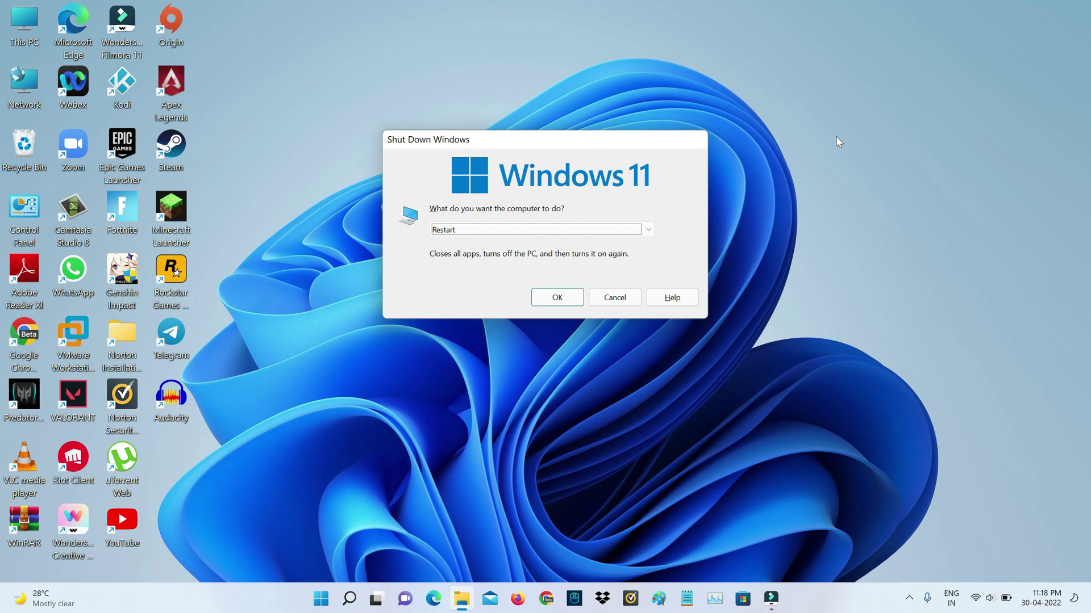
key("Escape")
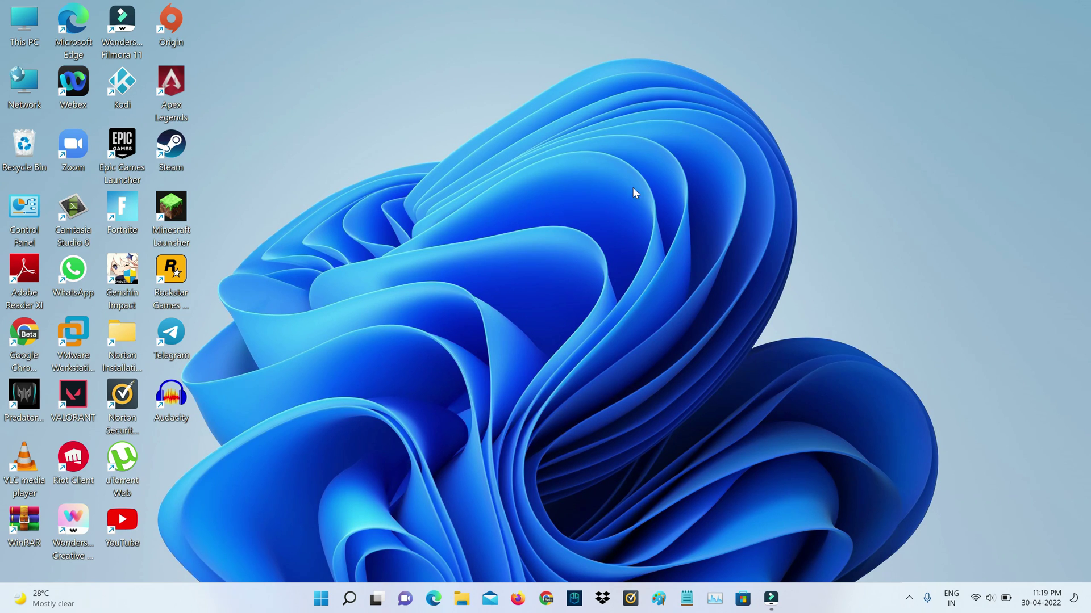
Reopen Microsoft Store and sign back in to the account with its password
left_click(743, 598)
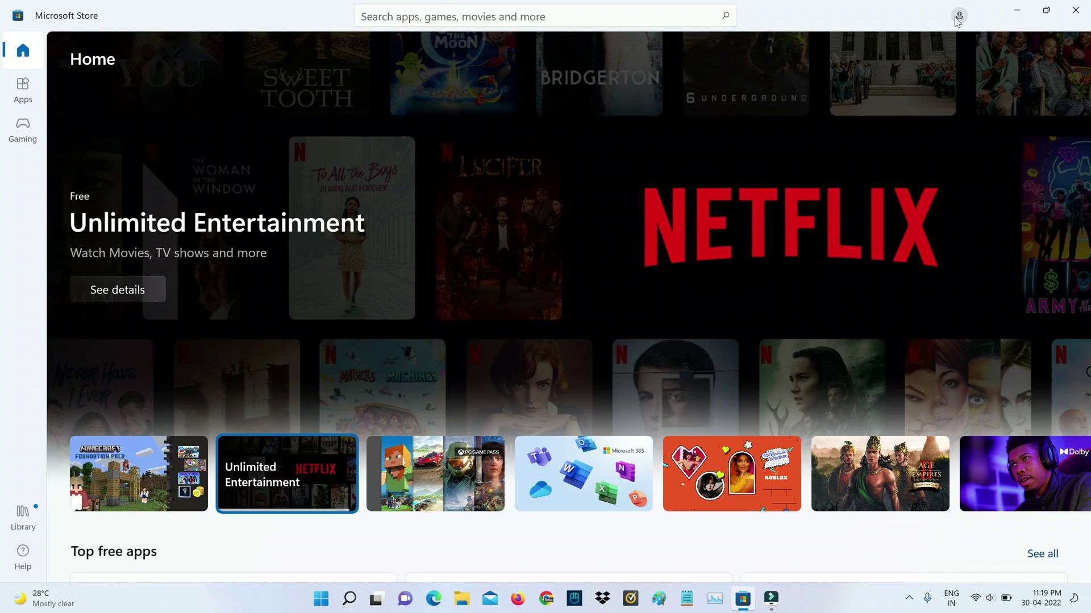
left_click(959, 16)
left_click(934, 39)
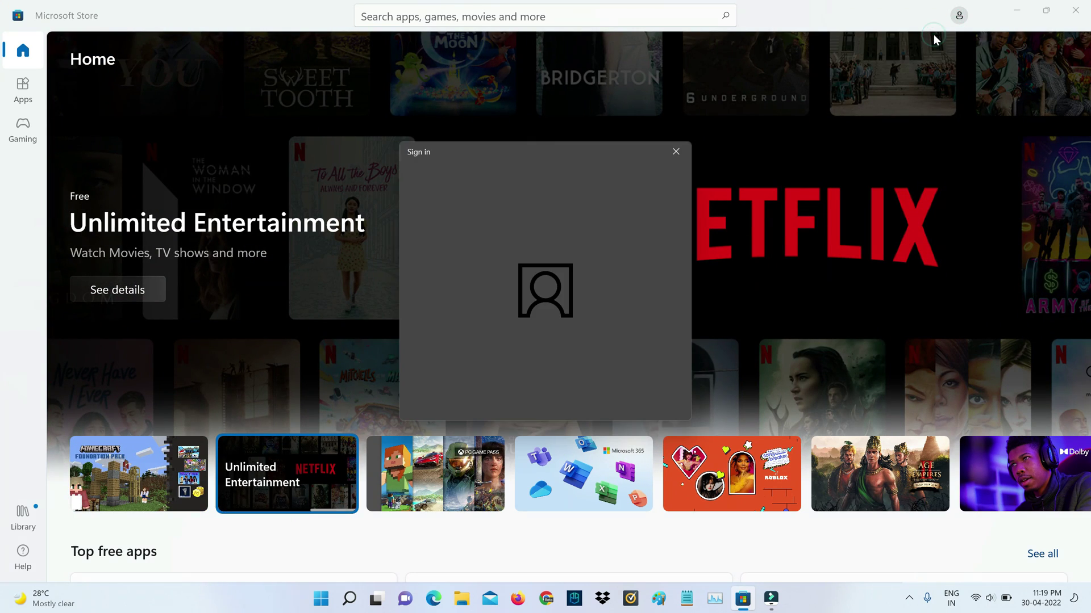
left_click(636, 398)
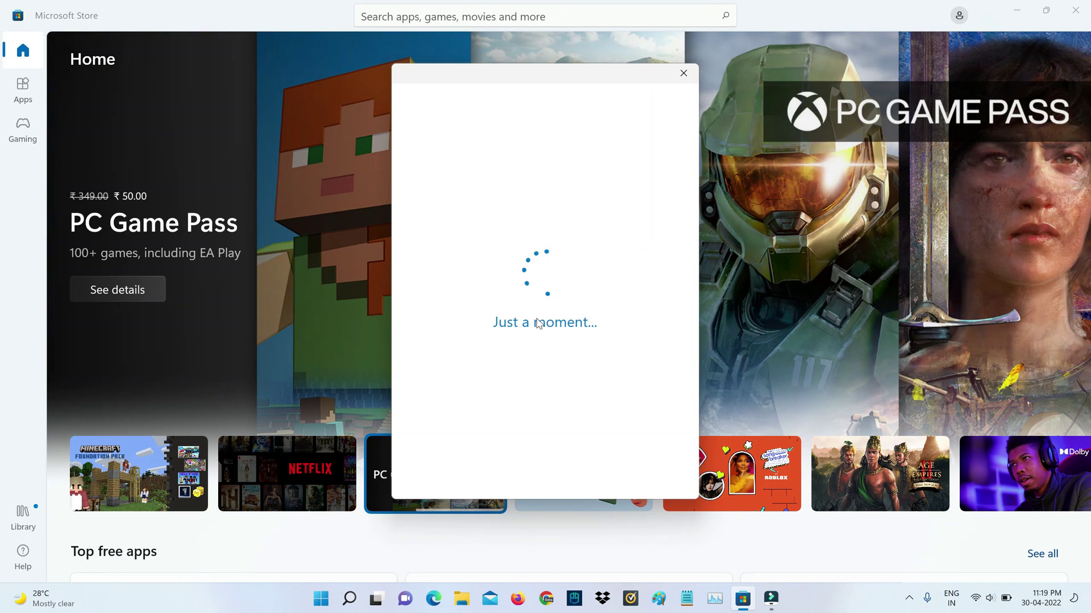
type("•••••")
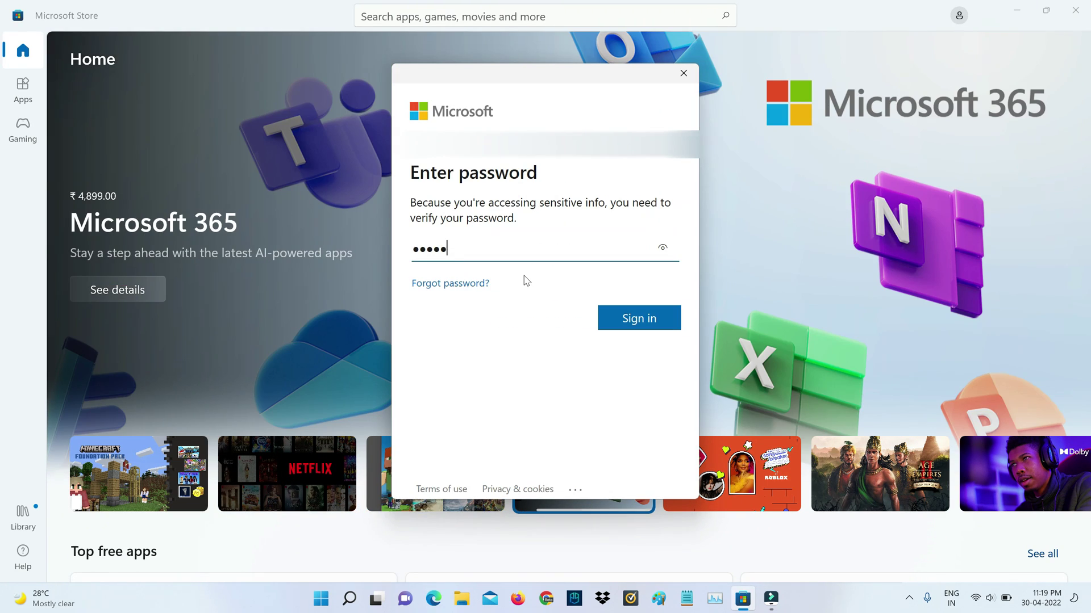
type("•••••••••••")
key("Return")
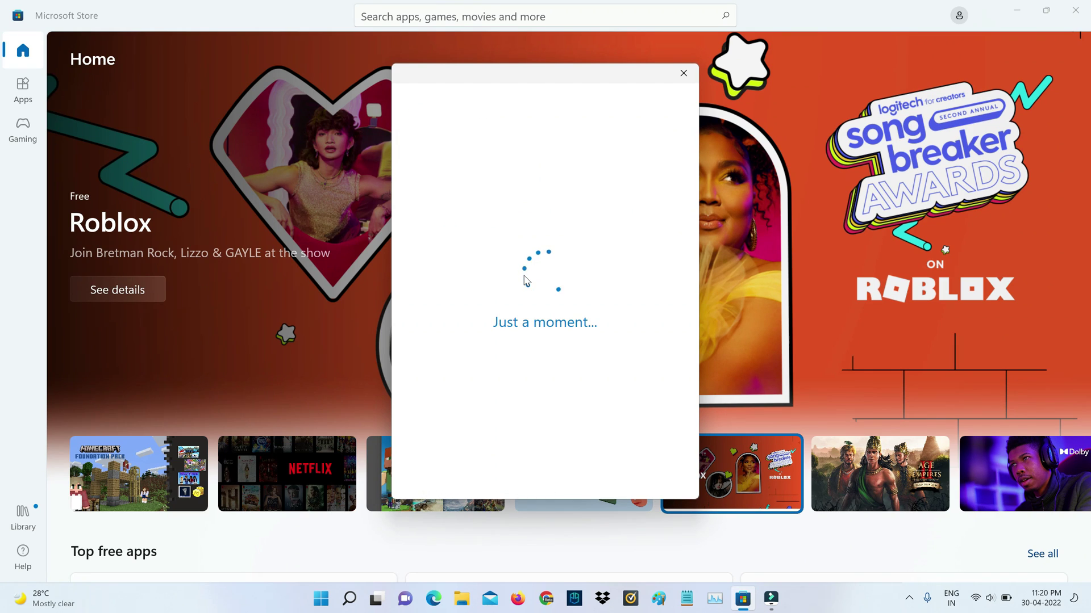
left_click(23, 89)
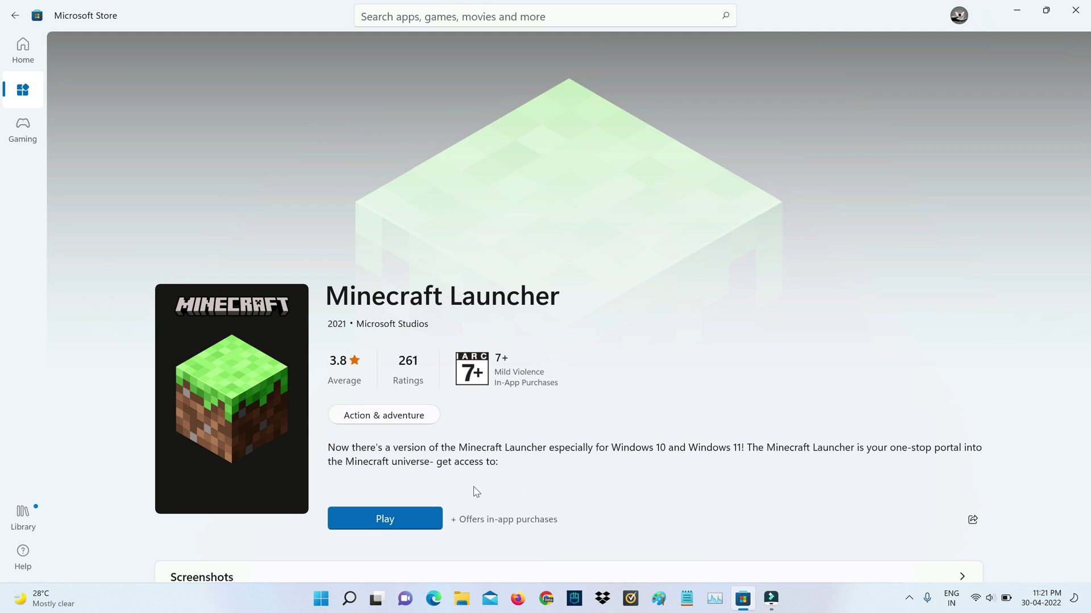
Launch Minecraft Launcher from the Store and start Minecraft Java Edition 1.18.2
left_click(410, 520)
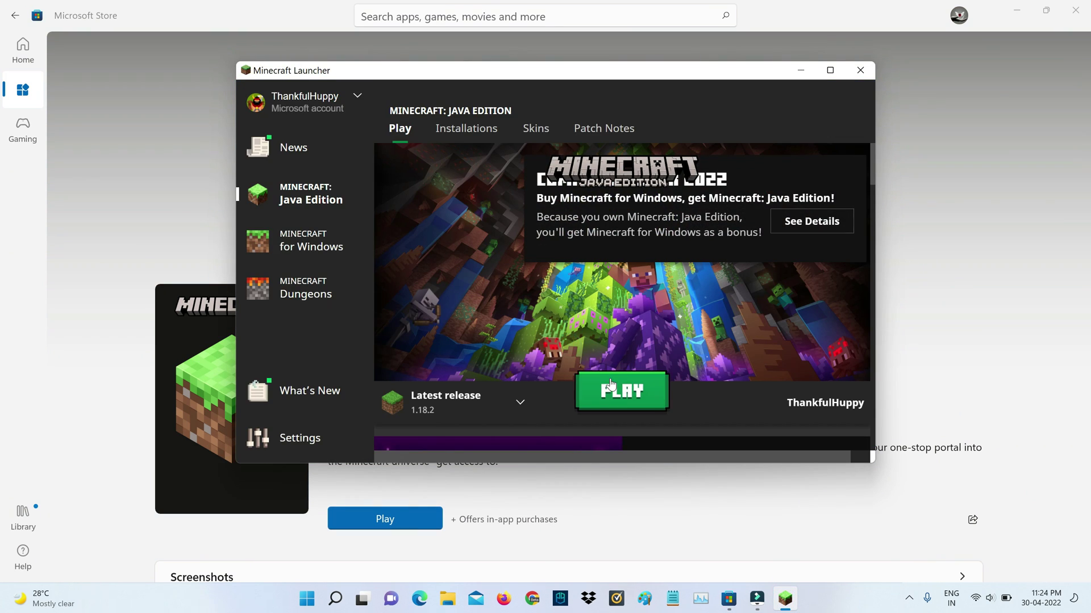
left_click(614, 390)
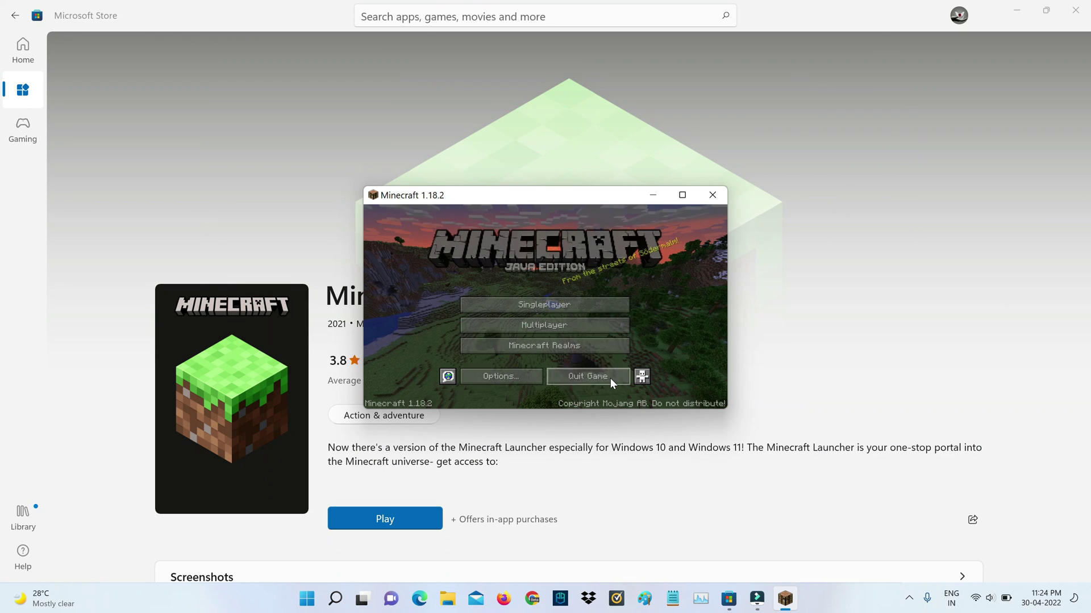